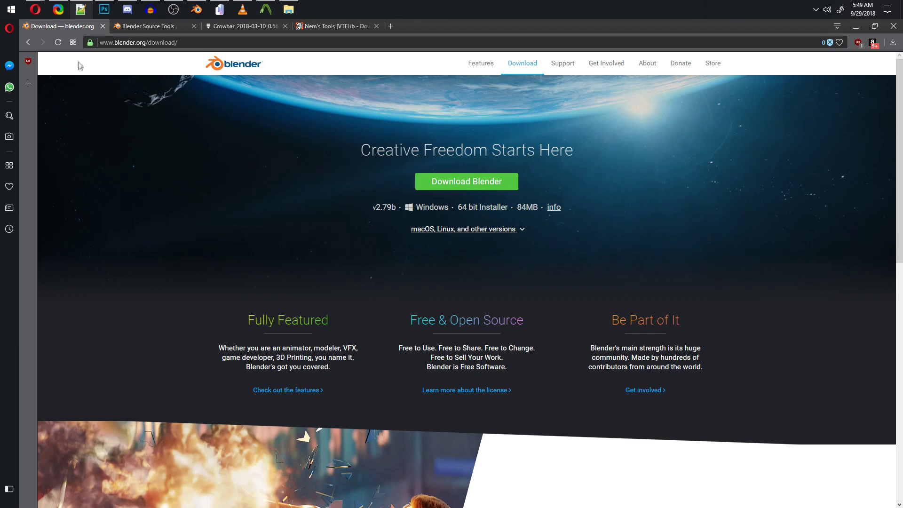
- Browse the Blender Source Tools and Crowbar download pages, then move on to Nem's Tools VTFEdit
{"action": "left_click", "coordinate": [150, 26]}
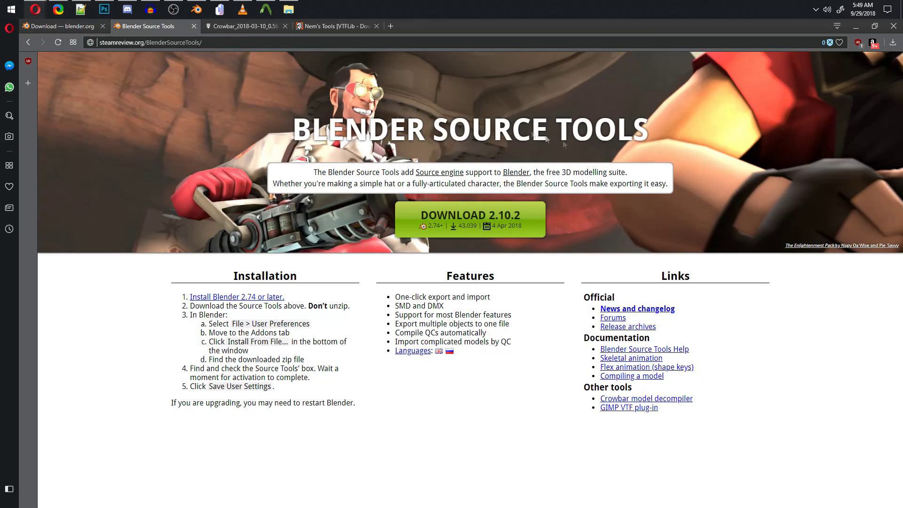
{"action": "left_click", "coordinate": [242, 27]}
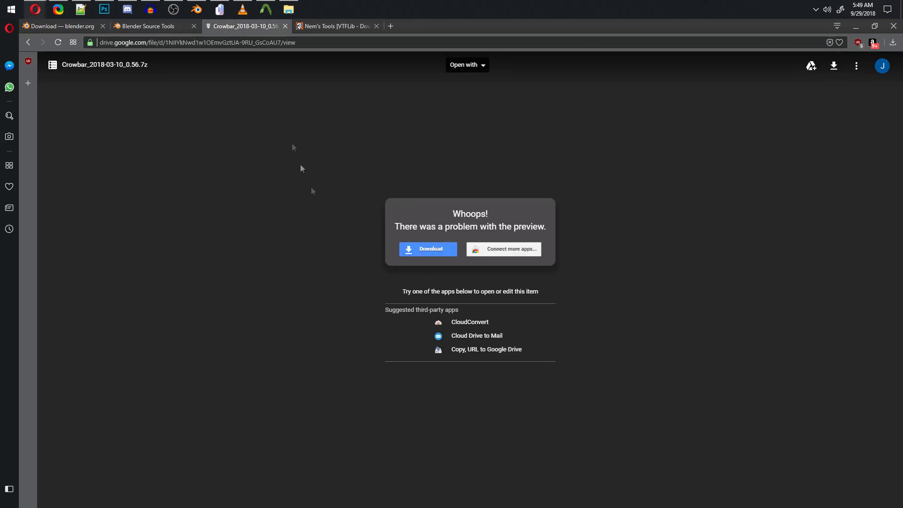
{"action": "left_click", "coordinate": [266, 9]}
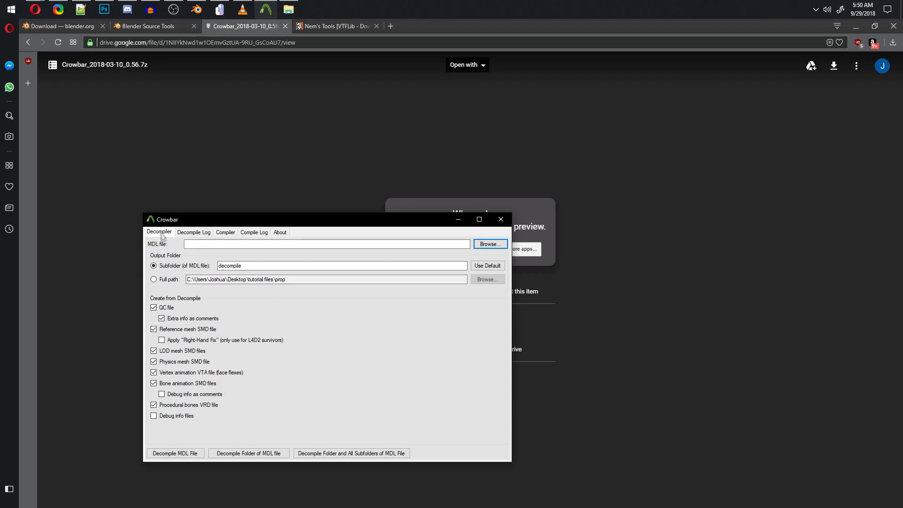
{"action": "left_click", "coordinate": [182, 177]}
{"action": "left_click", "coordinate": [332, 27]}
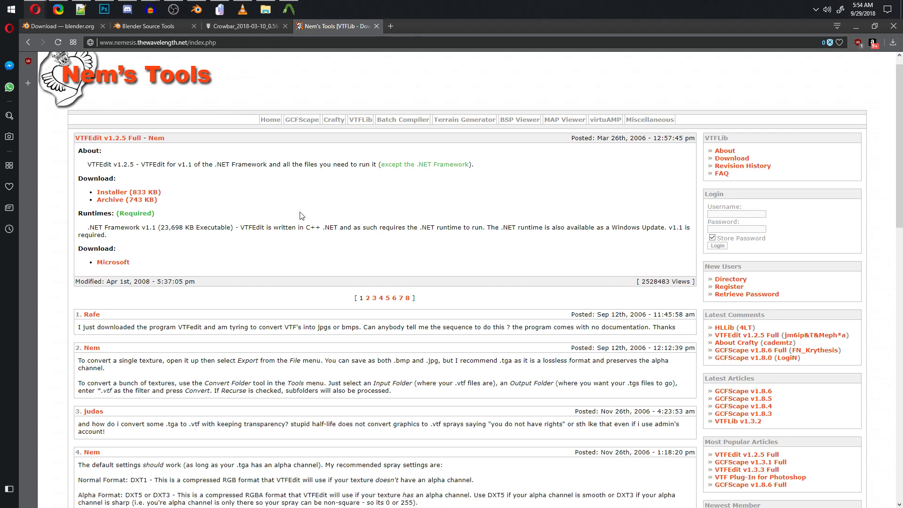
- Look over the sleeping_bag1 .vvd, .vtx, .phy, .mdl and .dx90.vtx files in the prop folder
{"action": "left_click", "coordinate": [266, 9]}
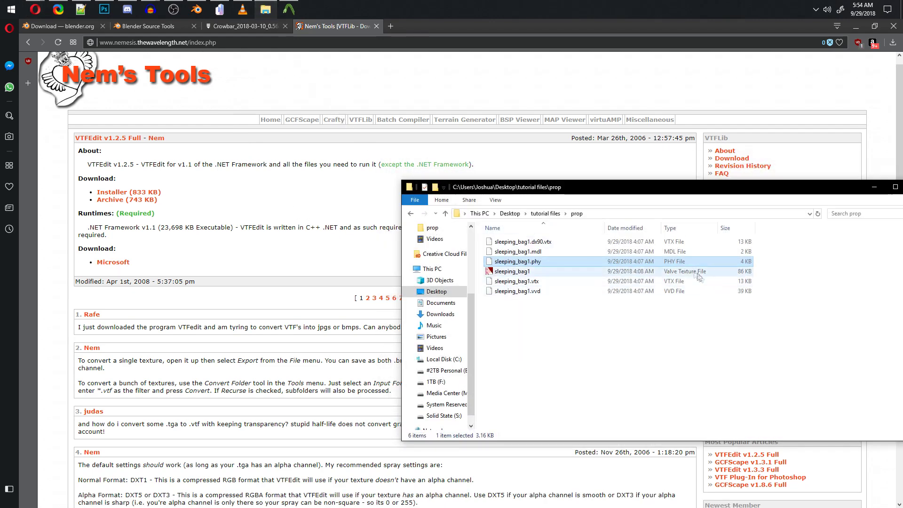
{"action": "left_click", "coordinate": [674, 291]}
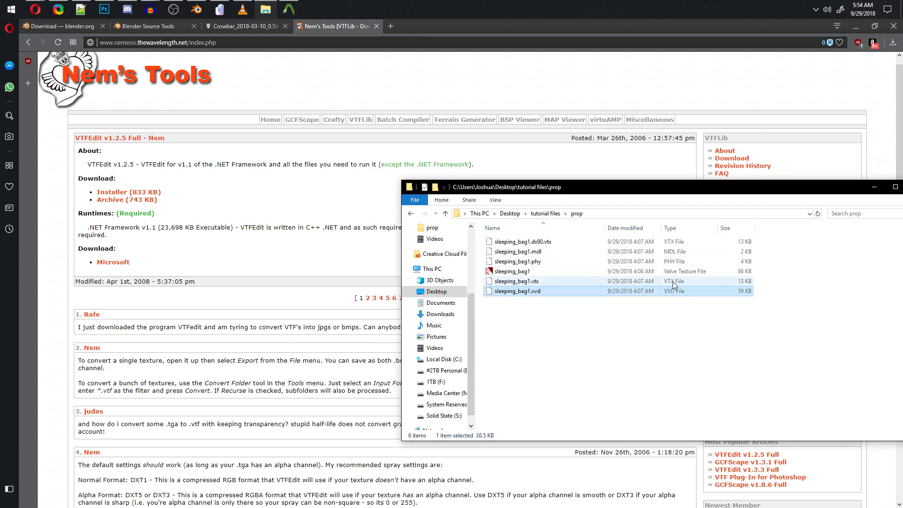
{"action": "left_click", "coordinate": [673, 282]}
{"action": "left_click", "coordinate": [676, 262]}
{"action": "left_click", "coordinate": [675, 252]}
{"action": "left_click", "coordinate": [672, 242]}
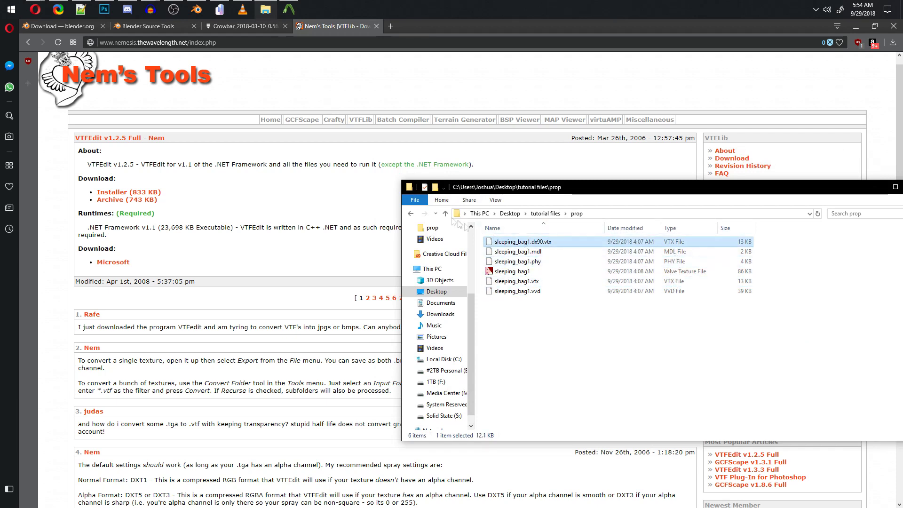
- Load sleeping_bag1.mdl in Crowbar and decompile it
{"action": "left_click", "coordinate": [289, 9]}
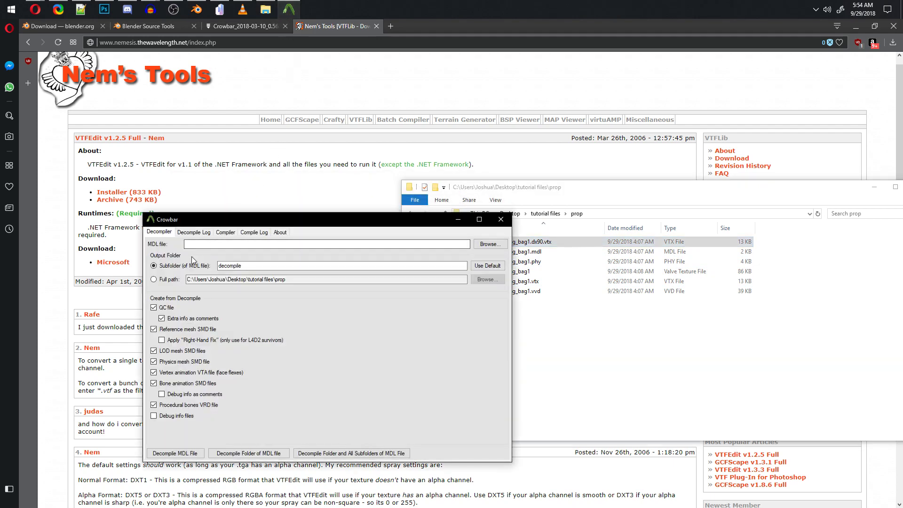
{"action": "left_click", "coordinate": [481, 246]}
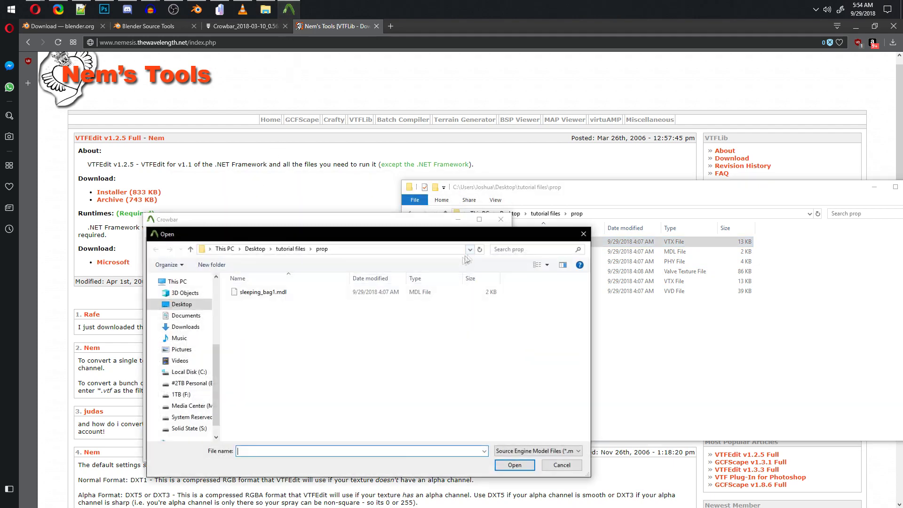
{"action": "left_click", "coordinate": [258, 294]}
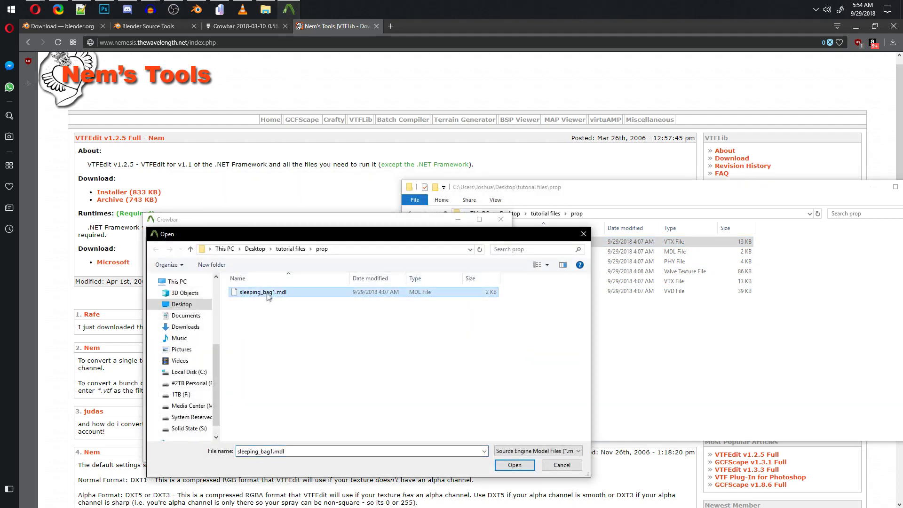
{"action": "double_click", "coordinate": [293, 295]}
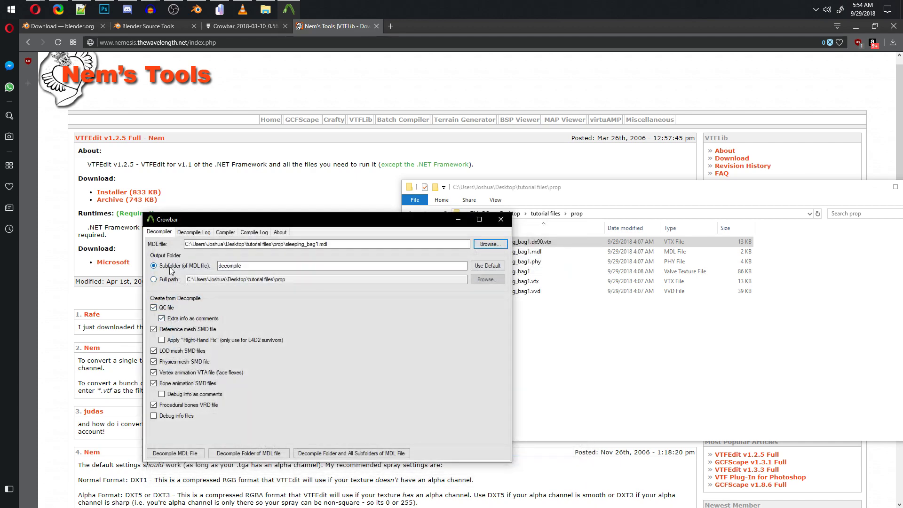
{"action": "left_click_drag", "start_coordinate": [197, 219], "coordinate": [128, 175]}
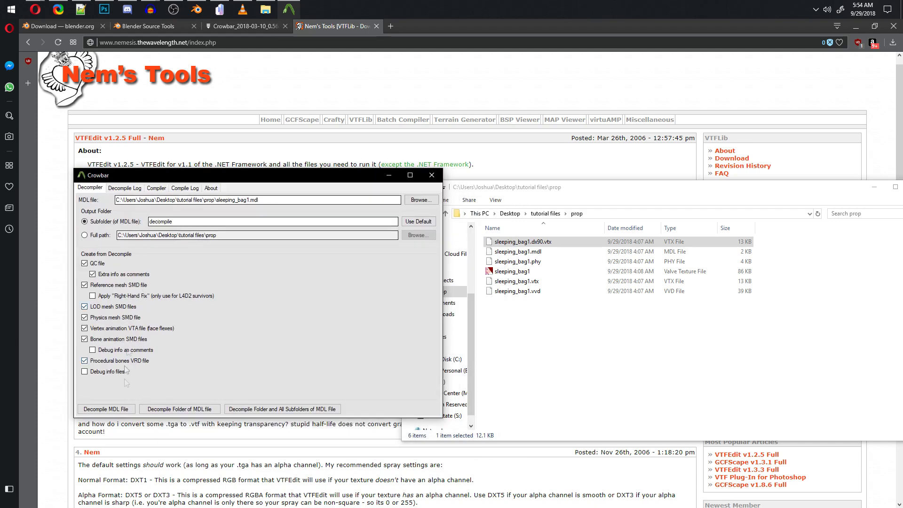
{"action": "left_click", "coordinate": [105, 412]}
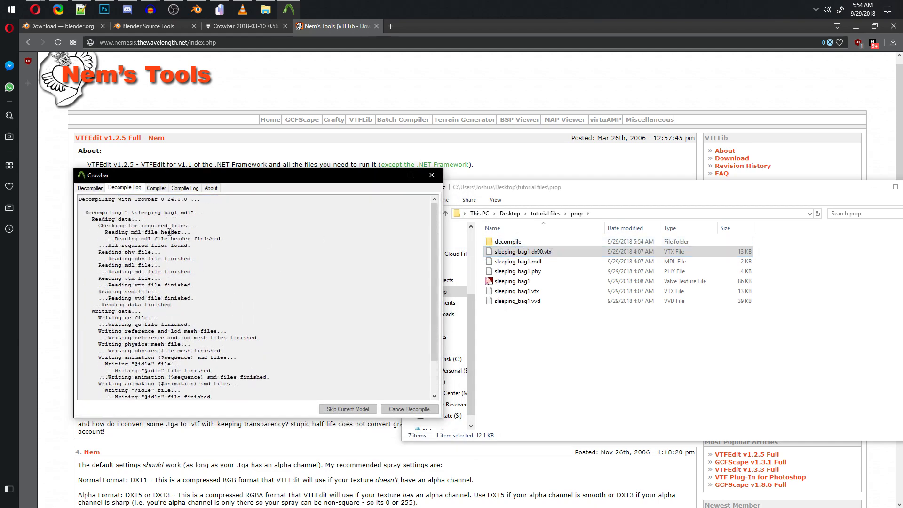
- Open the new decompile folder and select sleeping_bag1_reference.smd
{"action": "scroll", "coordinate": [174, 273], "scroll_direction": "up", "scroll_amount": 3}
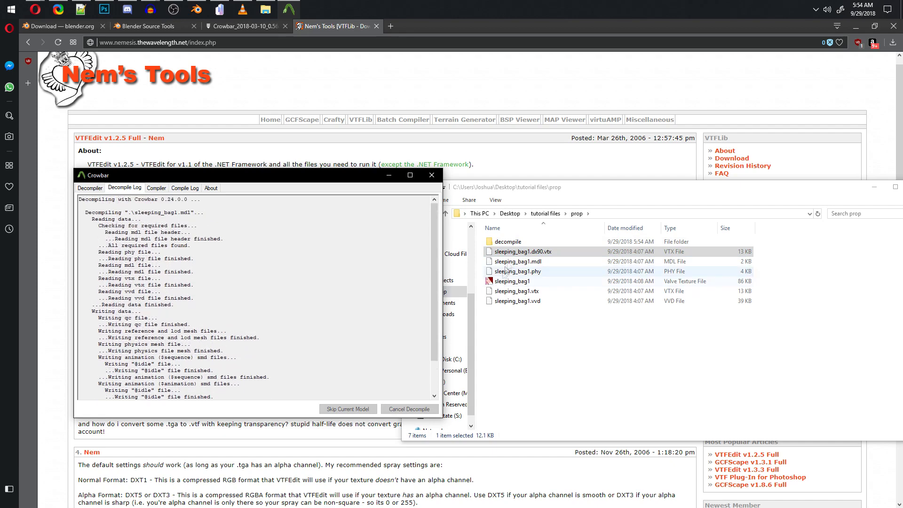
{"action": "double_click", "coordinate": [508, 242]}
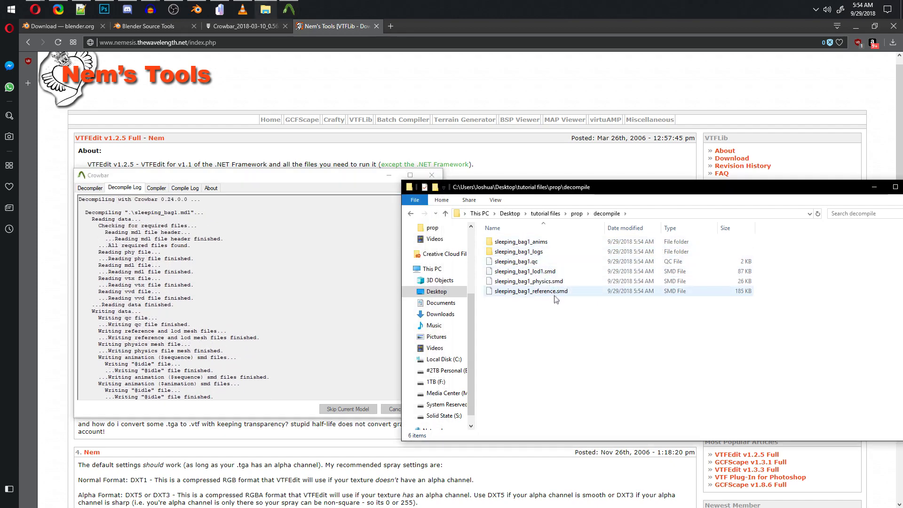
{"action": "left_click", "coordinate": [576, 296]}
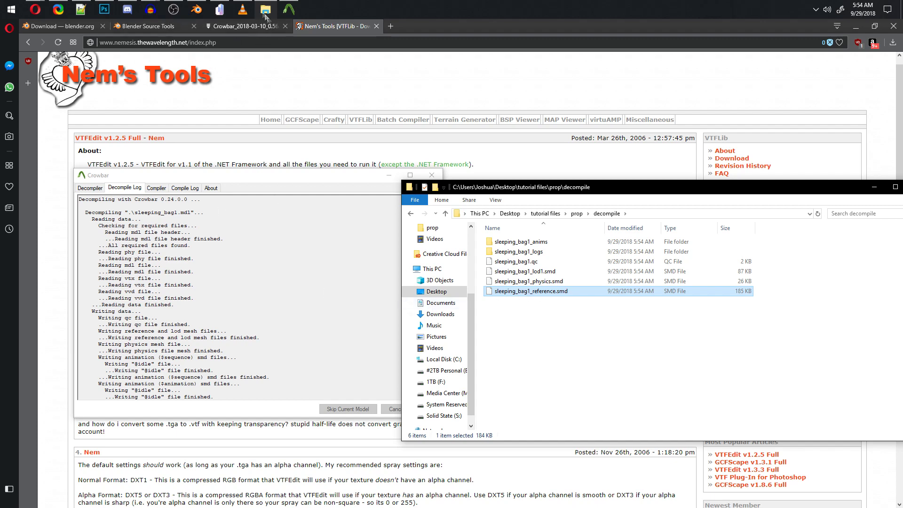
- Import sleeping_bag1_reference.smd from Desktop\tutorial files\prop\decompile with the Source Engine importer
{"action": "left_click", "coordinate": [205, 9]}
{"action": "left_click", "coordinate": [29, 37]}
{"action": "mouse_move", "coordinate": [83, 214]}
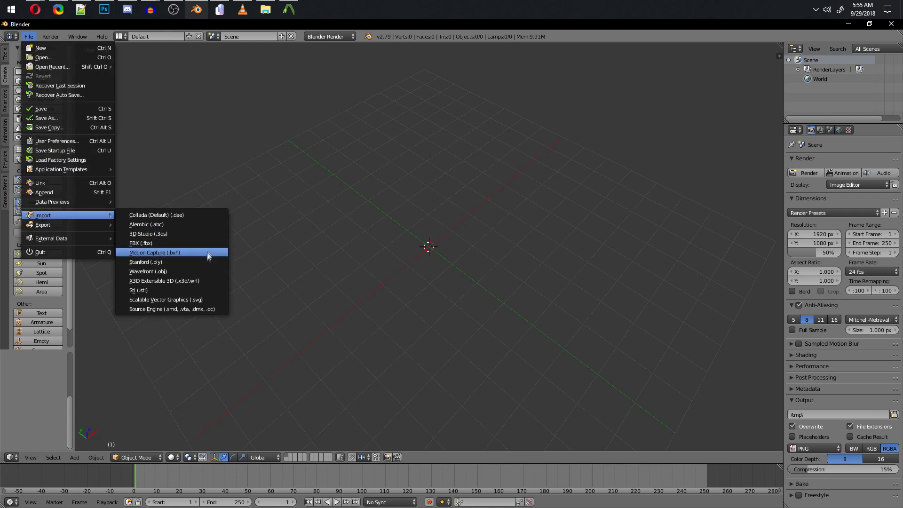
{"action": "left_click", "coordinate": [168, 310]}
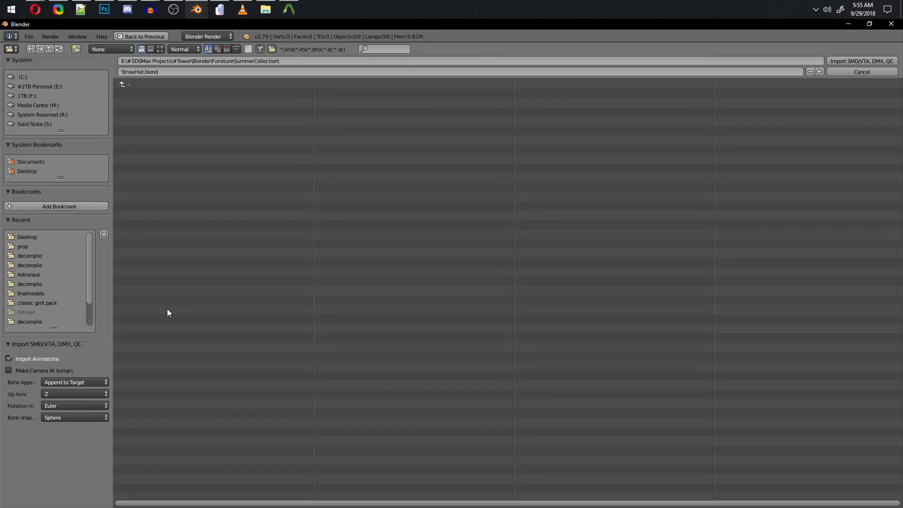
{"action": "left_click", "coordinate": [27, 171]}
{"action": "left_click", "coordinate": [147, 130]}
{"action": "left_click", "coordinate": [135, 111]}
{"action": "left_click", "coordinate": [143, 93]}
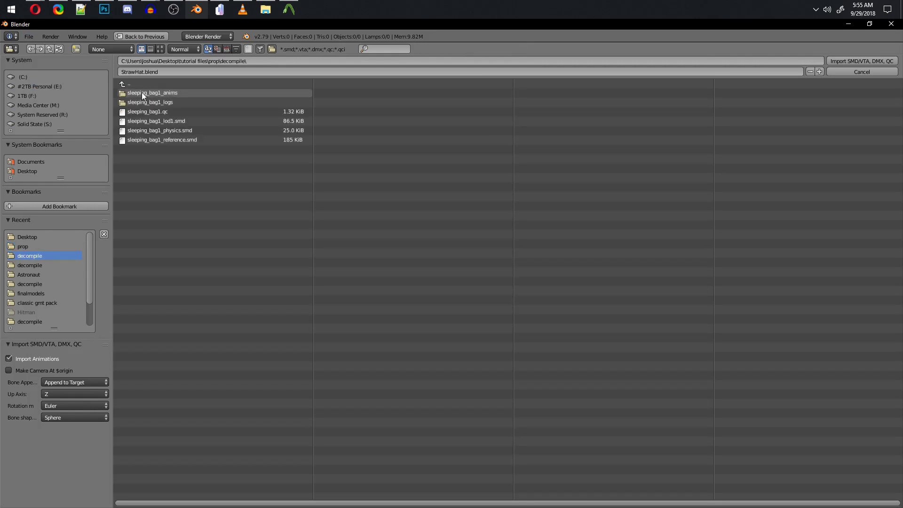
{"action": "double_click", "coordinate": [174, 139]}
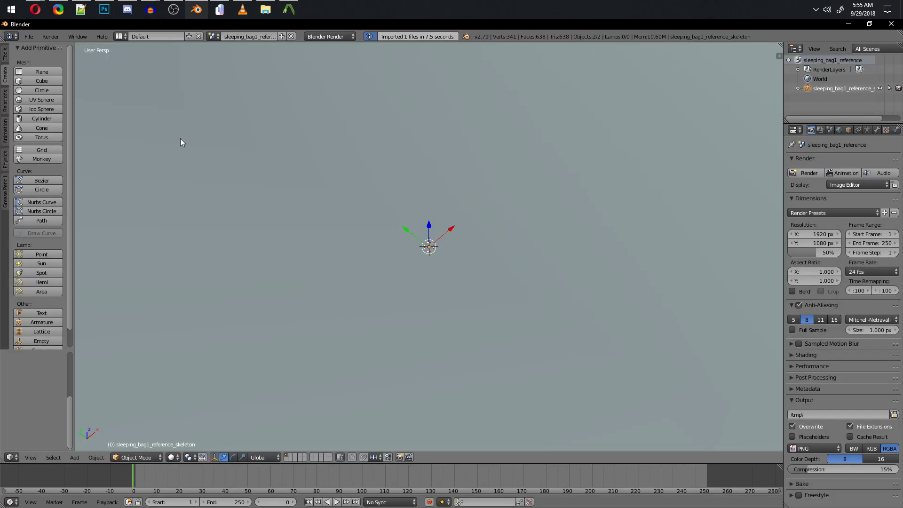
- Scale the sleeping bag model down to below 0.5 of its size
{"action": "scroll", "coordinate": [179, 143], "scroll_direction": "down", "scroll_amount": 5}
{"action": "middle_click_drag", "start_coordinate": [315, 209], "coordinate": [538, 303]}
{"action": "scroll", "coordinate": [406, 306], "scroll_direction": "up", "scroll_amount": 3}
{"action": "middle_click_drag", "start_coordinate": [388, 305], "coordinate": [467, 322]}
{"action": "key", "text": "s"}
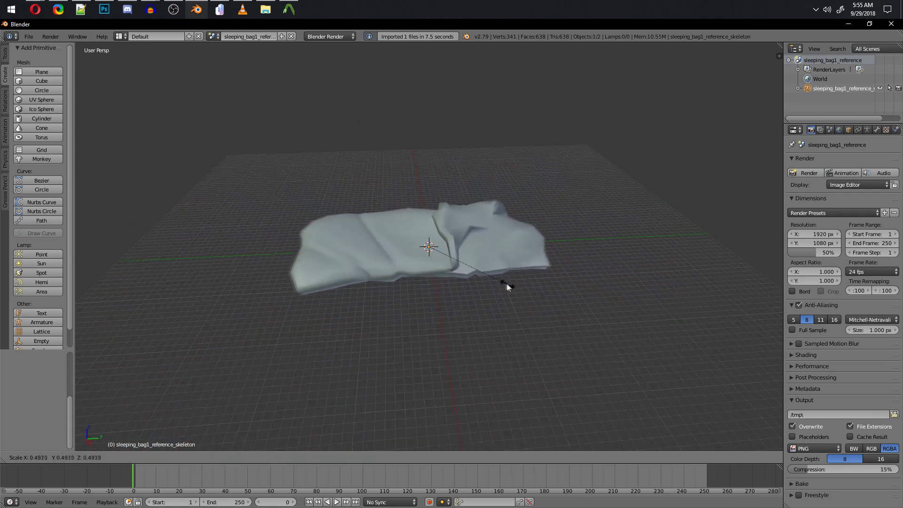
{"action": "left_click", "coordinate": [450, 248]}
{"action": "scroll", "coordinate": [443, 254], "scroll_direction": "up", "scroll_amount": 5}
{"action": "middle_click_drag", "start_coordinate": [443, 254], "coordinate": [590, 249]}
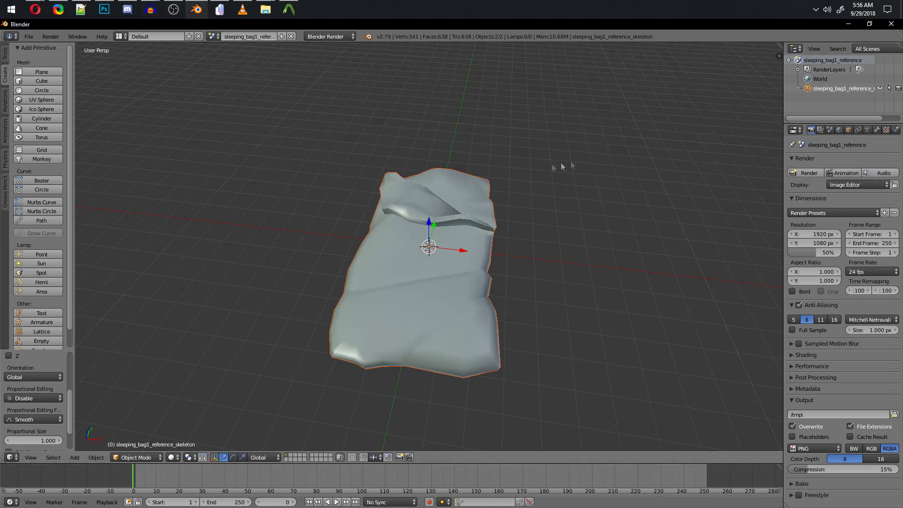
- Expand the skeleton in the Outliner and select the sleeping bag mesh
{"action": "left_click", "coordinate": [798, 88]}
{"action": "scroll", "coordinate": [809, 90], "scroll_direction": "down", "scroll_amount": 1}
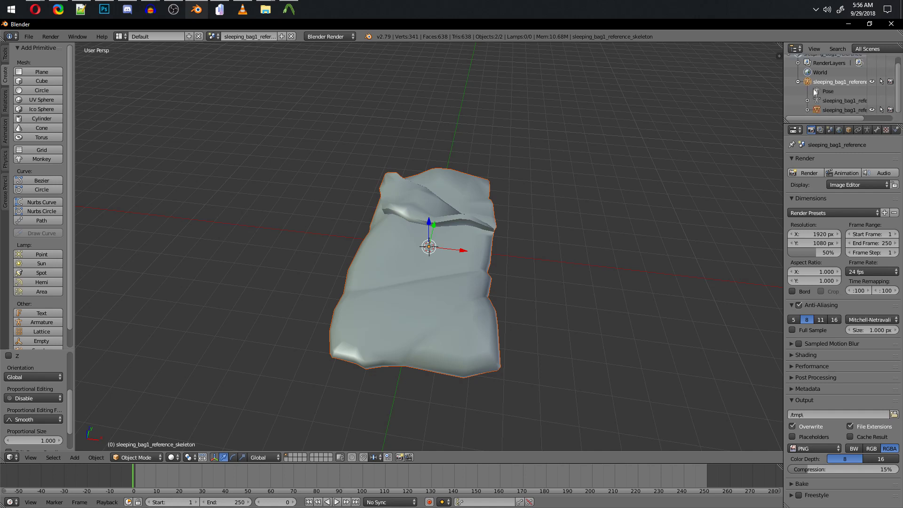
{"action": "left_click", "coordinate": [821, 100]}
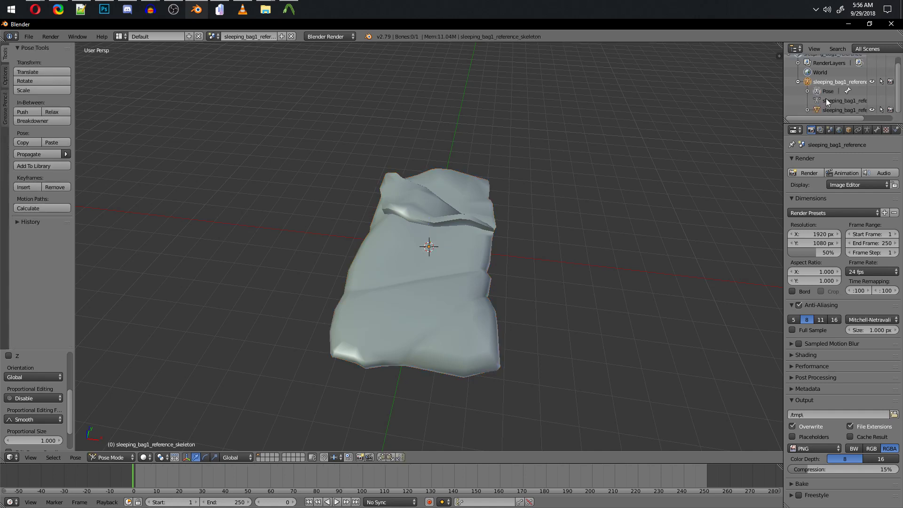
{"action": "left_click", "coordinate": [830, 109]}
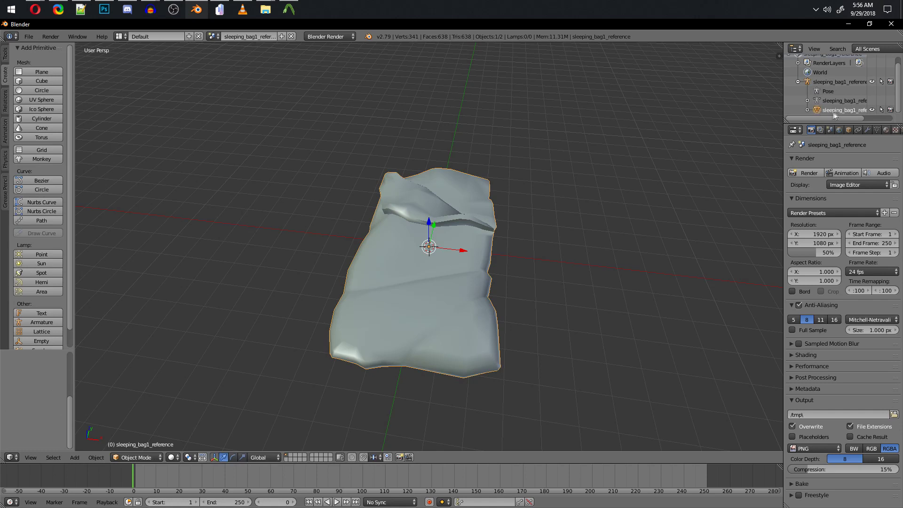
{"action": "middle_click_drag", "start_coordinate": [886, 128], "coordinate": [855, 128]}
- Add a new texture to the sleeping bag's sleeping_bag1 material
{"action": "left_click", "coordinate": [855, 131]}
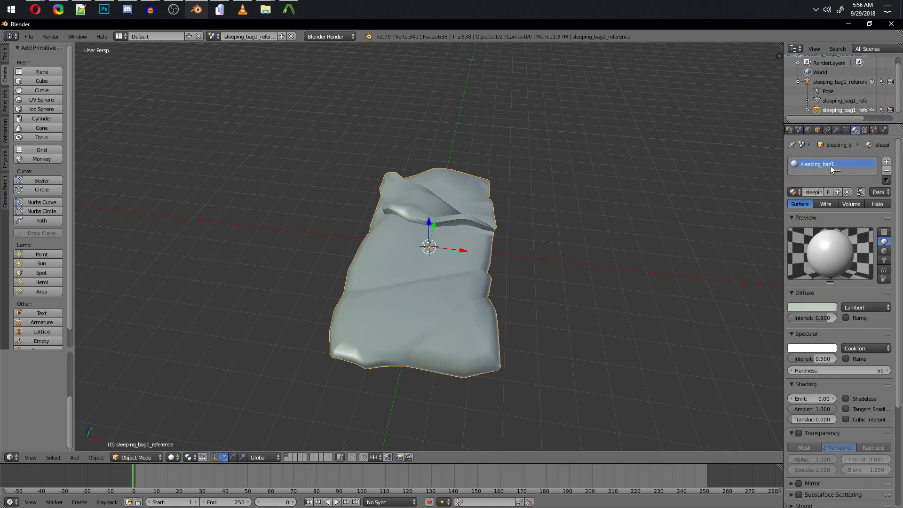
{"action": "left_click", "coordinate": [865, 130]}
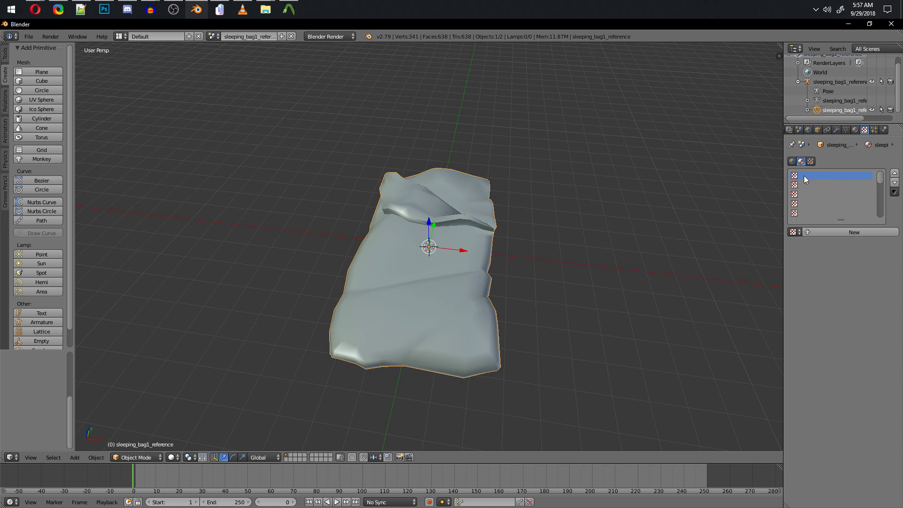
{"action": "left_click", "coordinate": [826, 232]}
{"action": "middle_click_drag", "start_coordinate": [658, 391], "coordinate": [544, 260]}
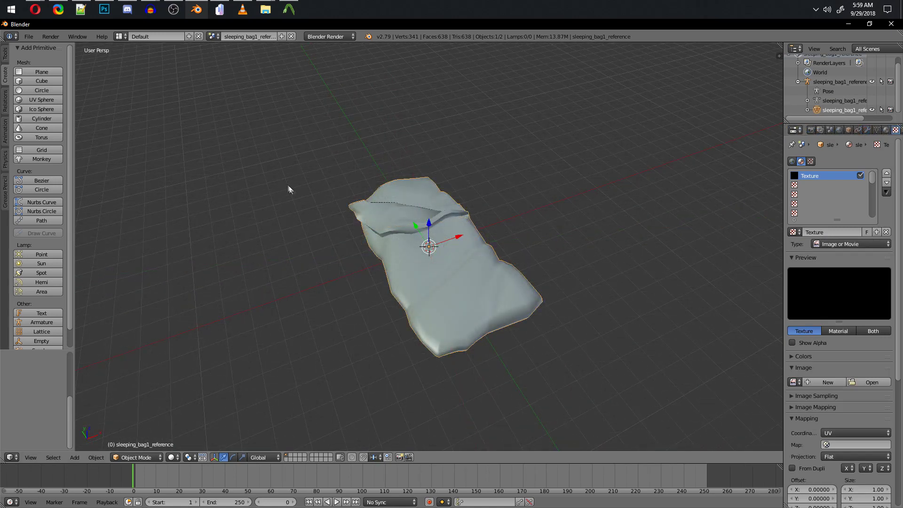
- Open the sleeping_bag1 texture in VTFEdit and export it as sleeping_bag1.tga
{"action": "mouse_move", "coordinate": [265, 9]}
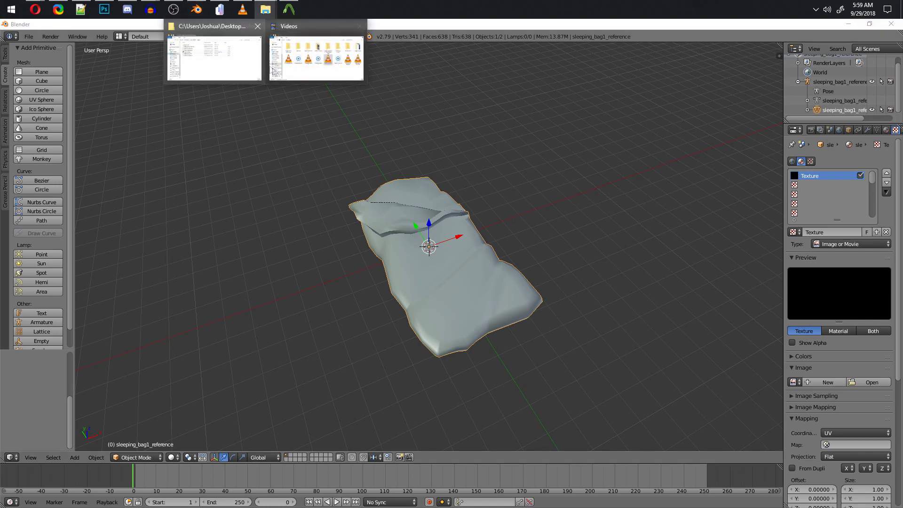
{"action": "left_click", "coordinate": [231, 75]}
{"action": "double_click", "coordinate": [517, 282]}
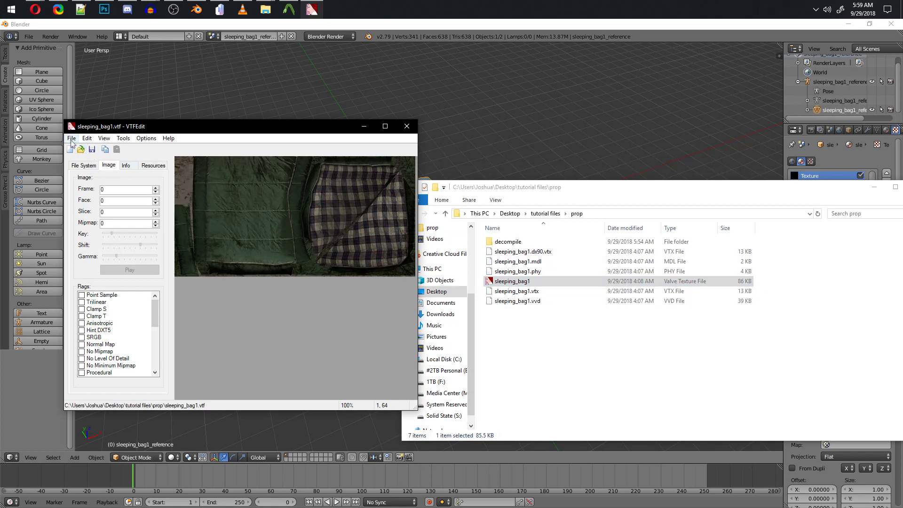
{"action": "left_click", "coordinate": [71, 138]}
{"action": "left_click", "coordinate": [88, 207]}
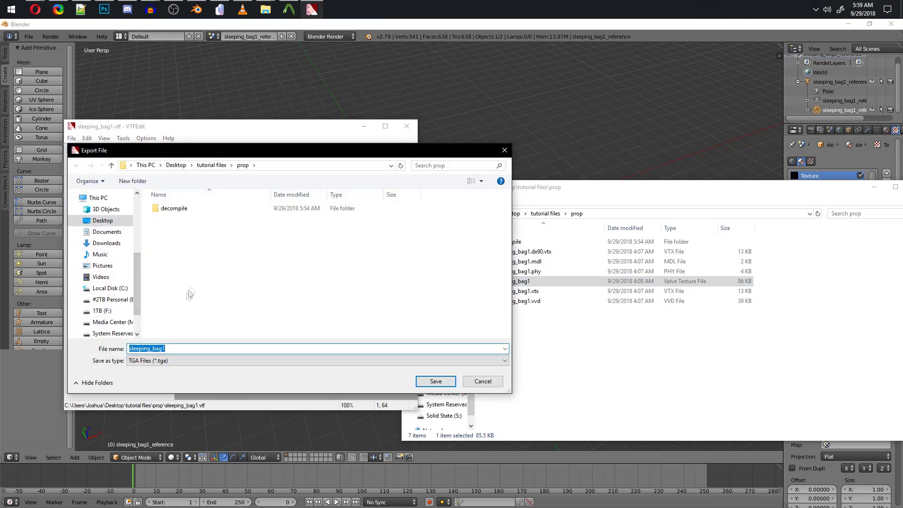
{"action": "left_click", "coordinate": [423, 379]}
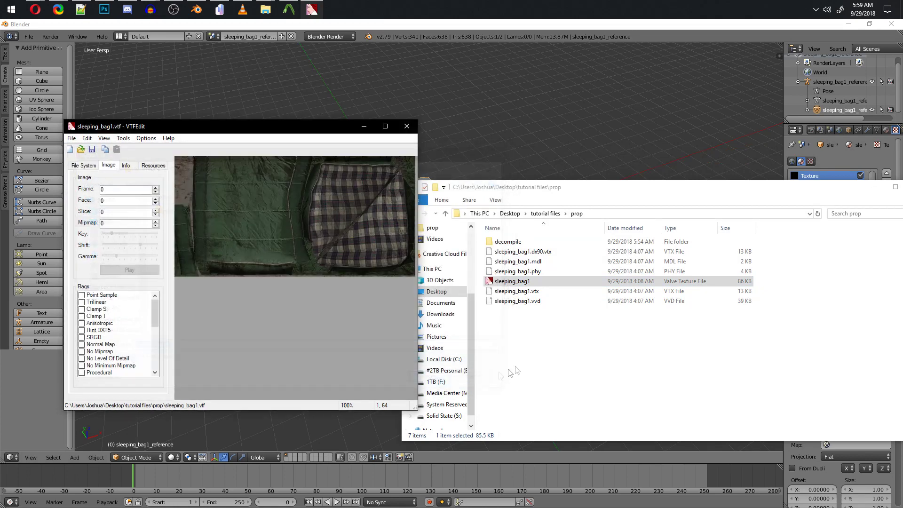
{"action": "left_click", "coordinate": [560, 112]}
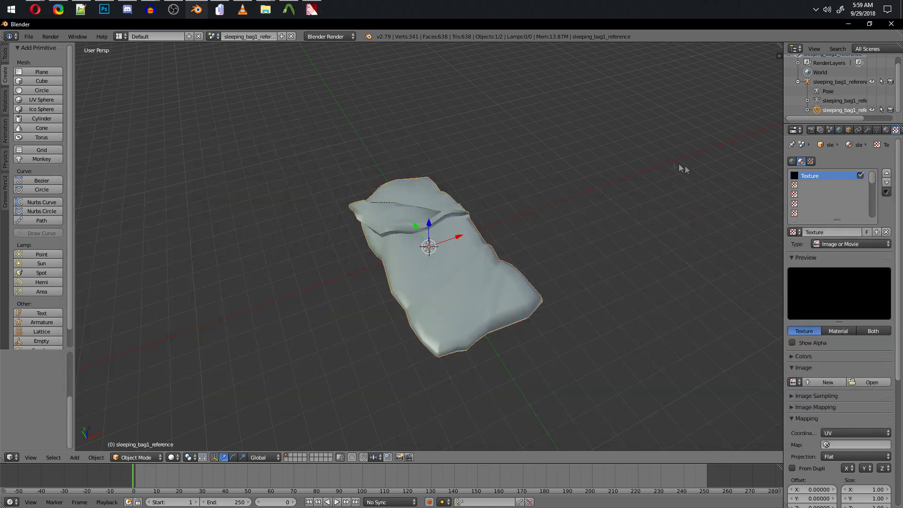
- Load sleeping_bag1.tga from the Desktop as the texture's image
{"action": "left_click", "coordinate": [865, 382]}
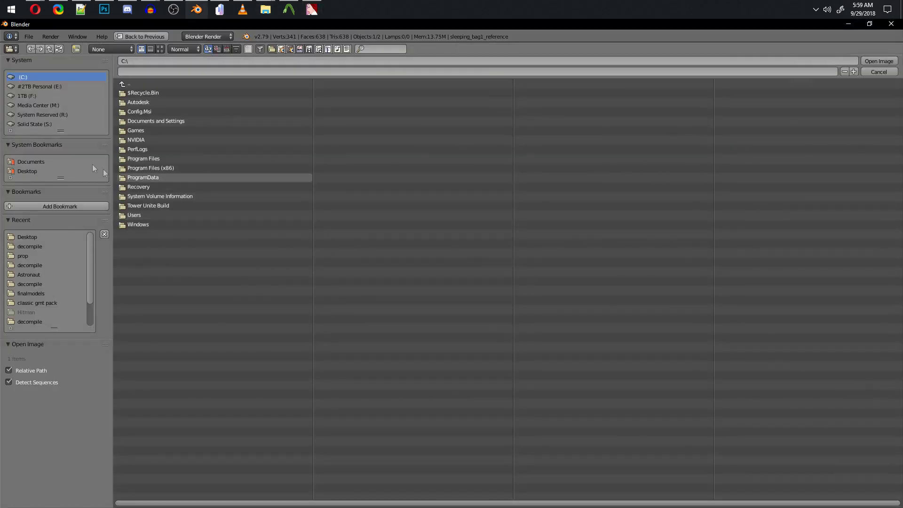
{"action": "left_click", "coordinate": [27, 172]}
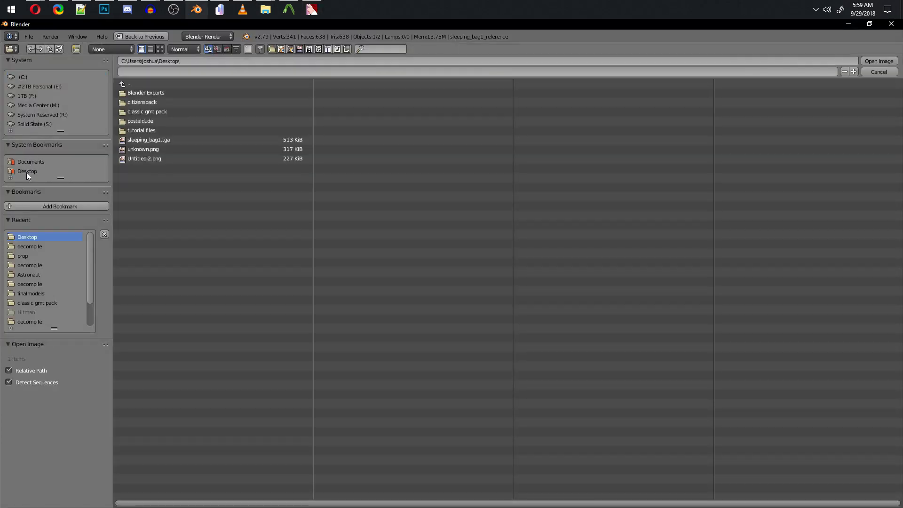
{"action": "double_click", "coordinate": [159, 139]}
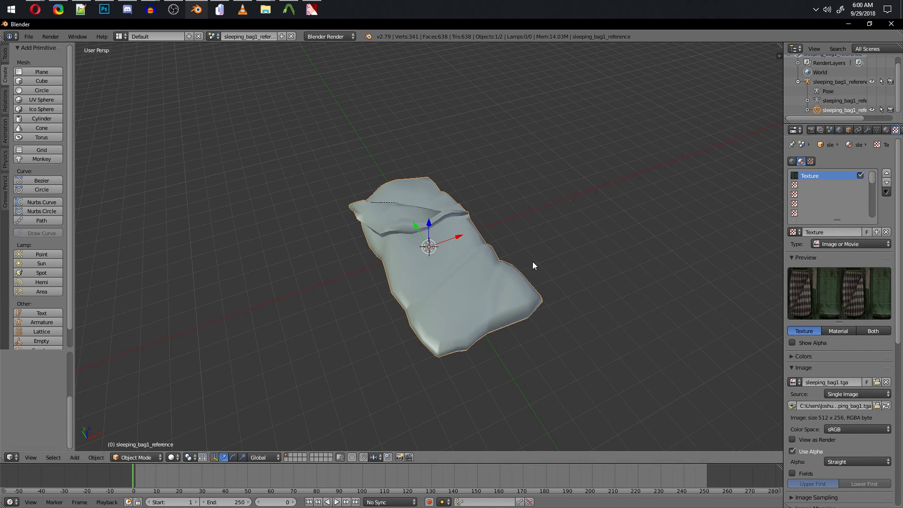
{"action": "left_click", "coordinate": [29, 37]}
- Export the model as Collada, overwriting sleepingbag.dae on the Desktop
{"action": "mouse_move", "coordinate": [83, 227]}
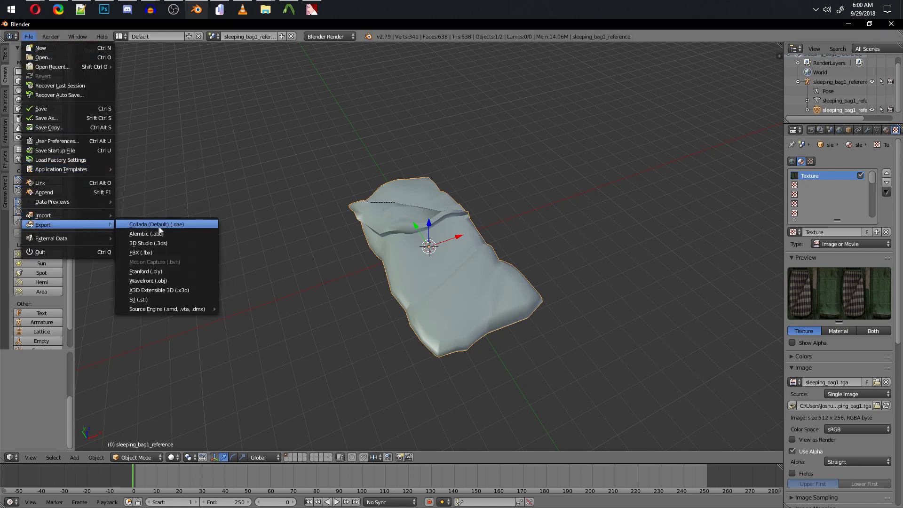
{"action": "left_click", "coordinate": [141, 222]}
{"action": "left_click", "coordinate": [22, 172]}
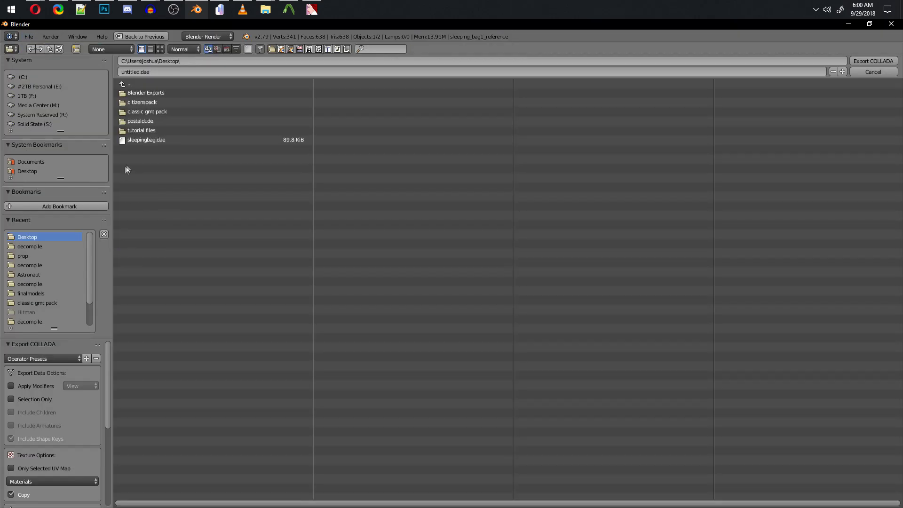
{"action": "left_click", "coordinate": [146, 140]}
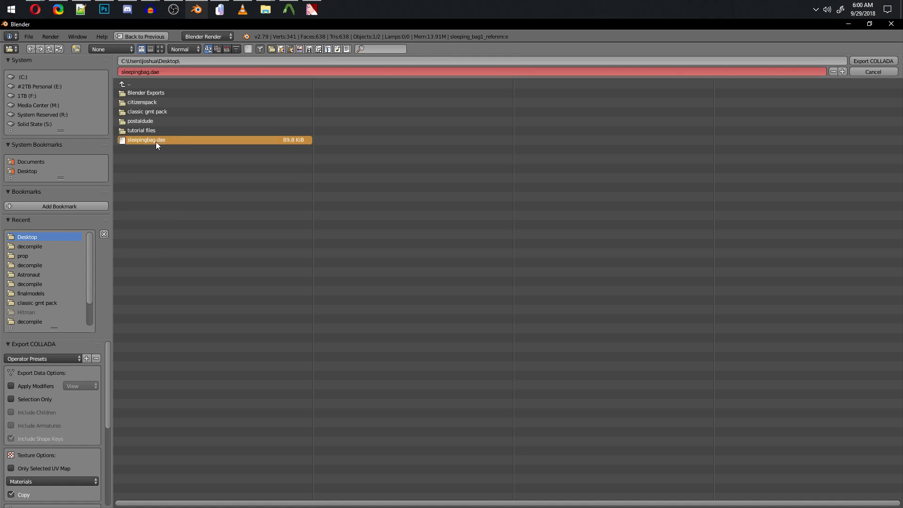
{"action": "double_click", "coordinate": [150, 141]}
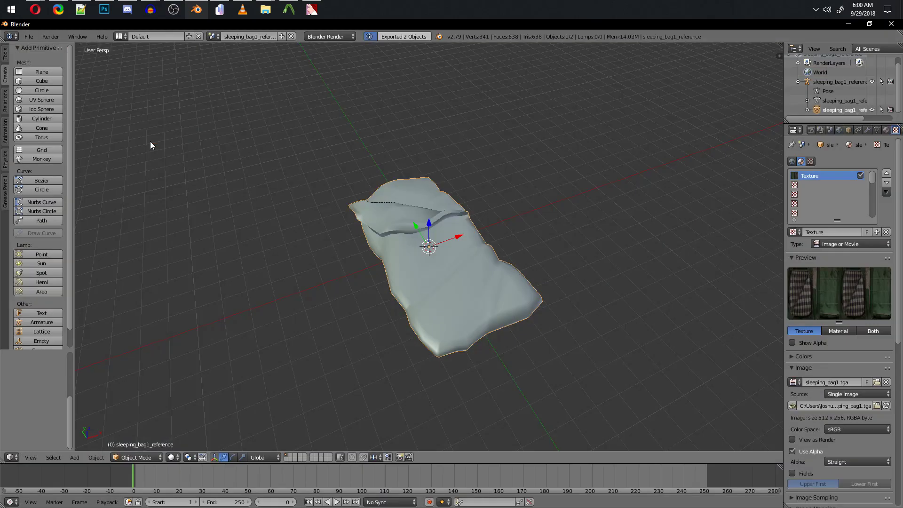
{"action": "left_click", "coordinate": [224, 15]}
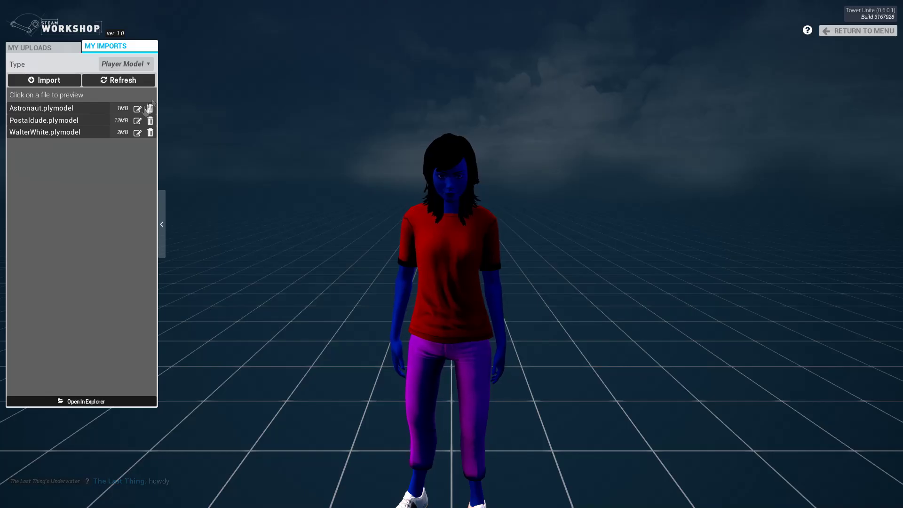
- Import sleepingbag.dae into Tower Unite Workshop as an Item model
{"action": "left_click", "coordinate": [113, 66]}
{"action": "left_click", "coordinate": [113, 90]}
{"action": "left_click", "coordinate": [71, 83]}
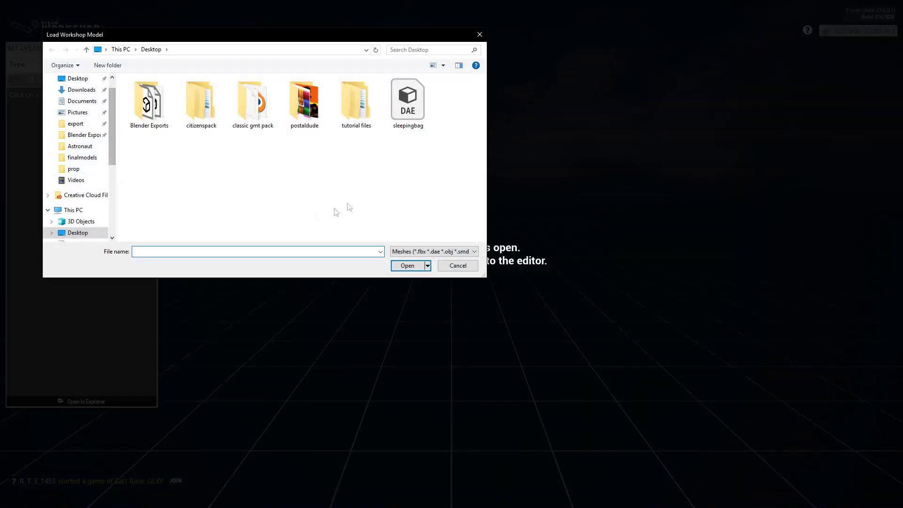
{"action": "double_click", "coordinate": [403, 120]}
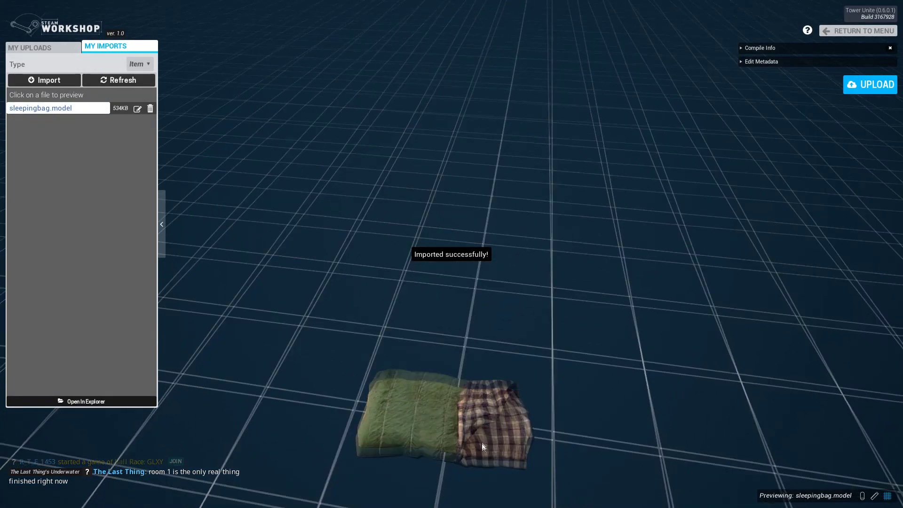
- Split the 3D view and make the right area a UV/Image Editor
{"action": "left_click_drag", "start_coordinate": [486, 407], "coordinate": [445, 396]}
{"action": "key", "text": "alt+Tab"}
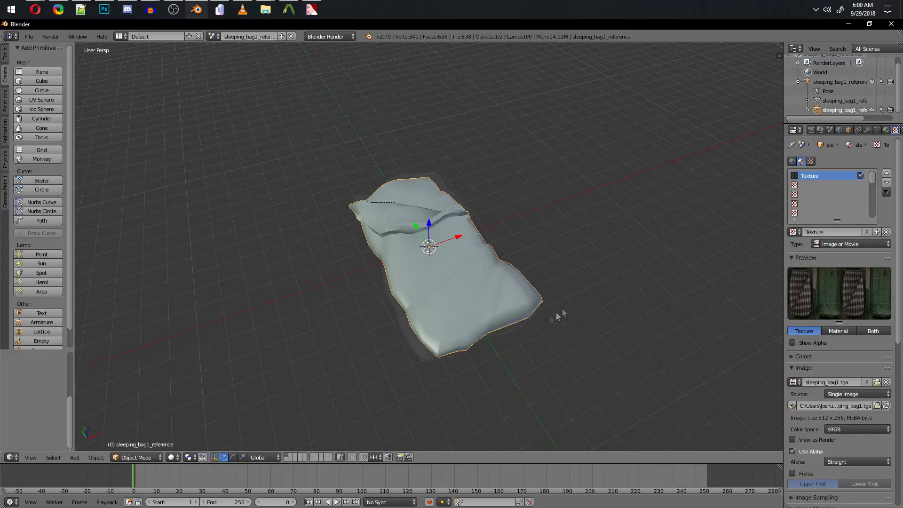
{"action": "middle_click_drag", "start_coordinate": [568, 308], "coordinate": [611, 170]}
{"action": "left_click_drag", "start_coordinate": [783, 45], "coordinate": [402, 111]}
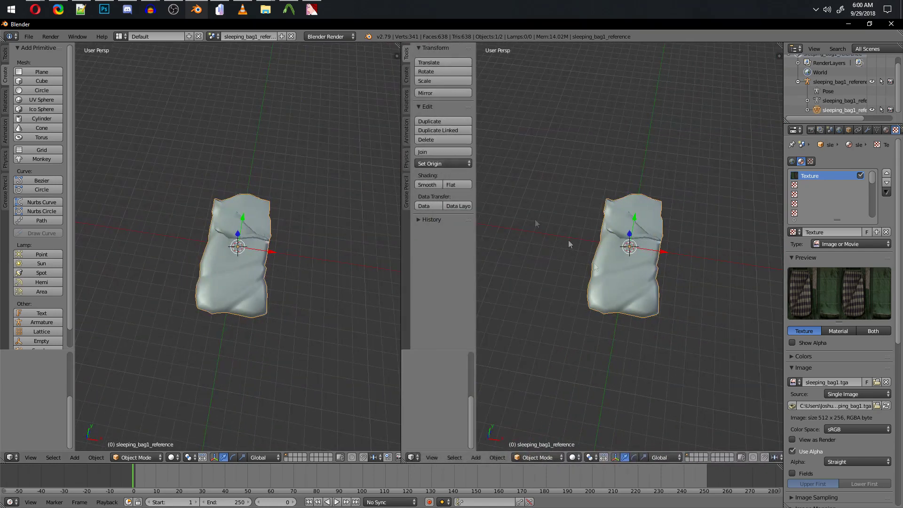
{"action": "left_click", "coordinate": [413, 457]}
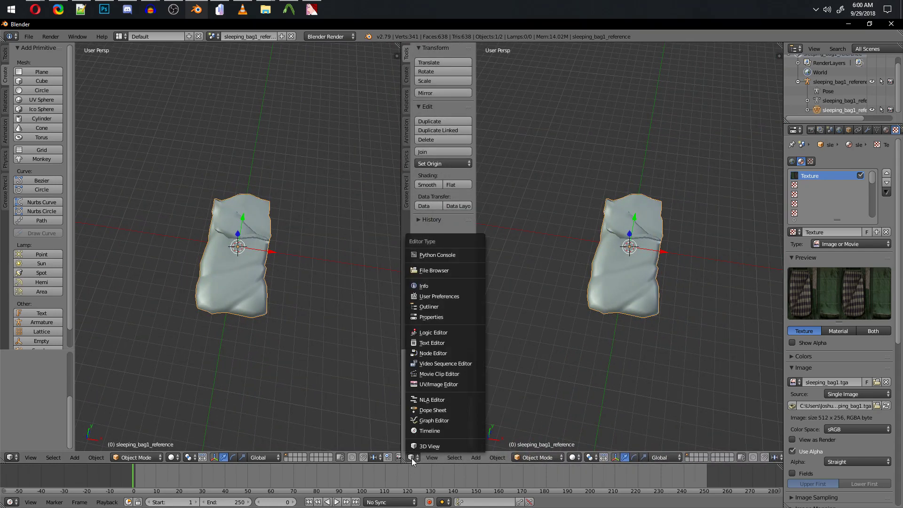
{"action": "left_click", "coordinate": [435, 385]}
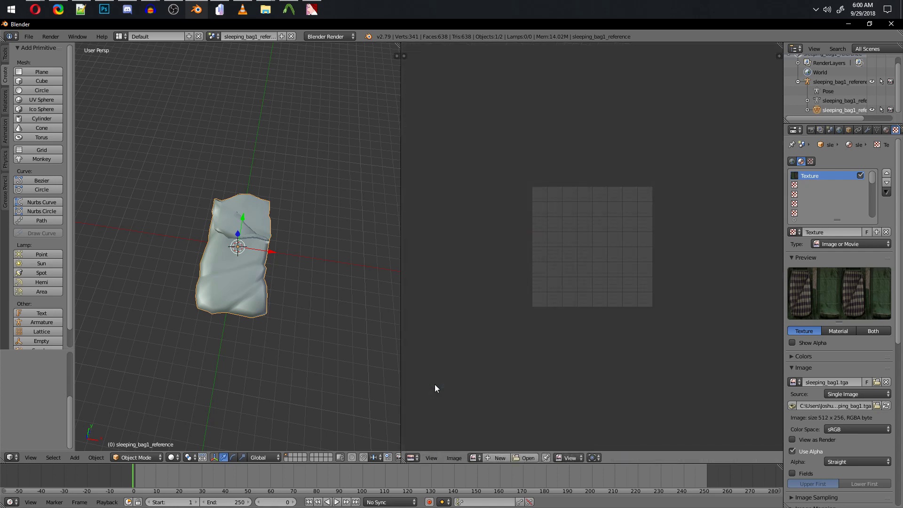
- Enter Edit Mode on the sleeping bag mesh with all faces selected
{"action": "scroll", "coordinate": [428, 358], "scroll_direction": "up", "scroll_amount": 4}
{"action": "key", "text": "s"}
{"action": "left_click", "coordinate": [267, 301]}
{"action": "scroll", "coordinate": [268, 305], "scroll_direction": "up", "scroll_amount": 1}
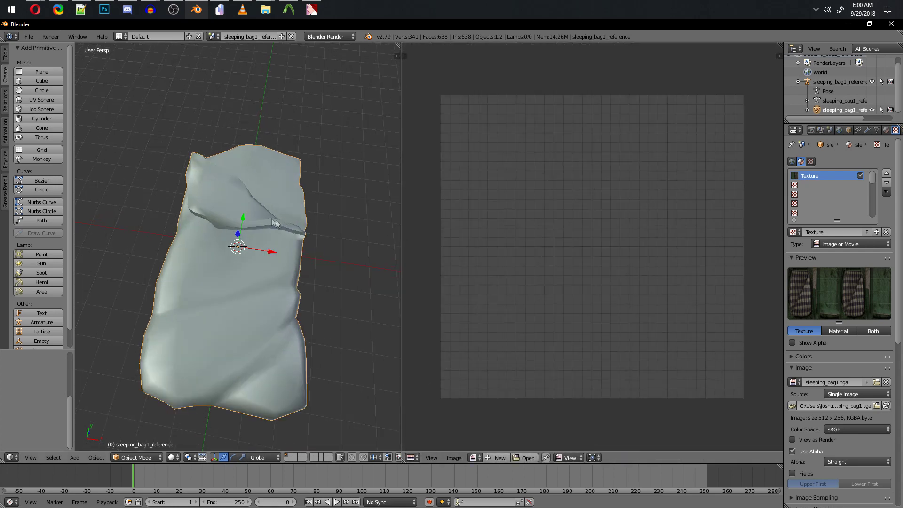
{"action": "key", "text": "Tab"}
{"action": "scroll", "coordinate": [243, 214], "scroll_direction": "down", "scroll_amount": 3}
{"action": "middle_click_drag", "start_coordinate": [242, 214], "coordinate": [151, 409]}
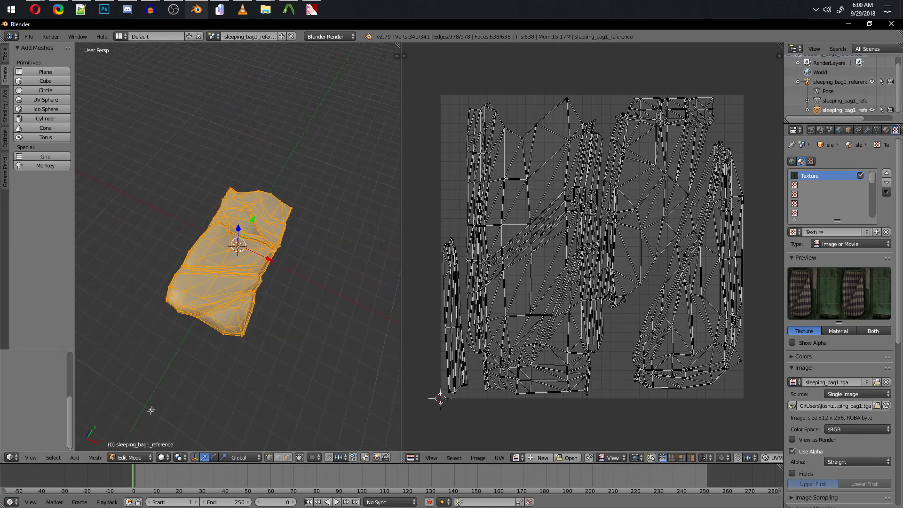
{"action": "scroll", "coordinate": [645, 185], "scroll_direction": "down", "scroll_amount": 4}
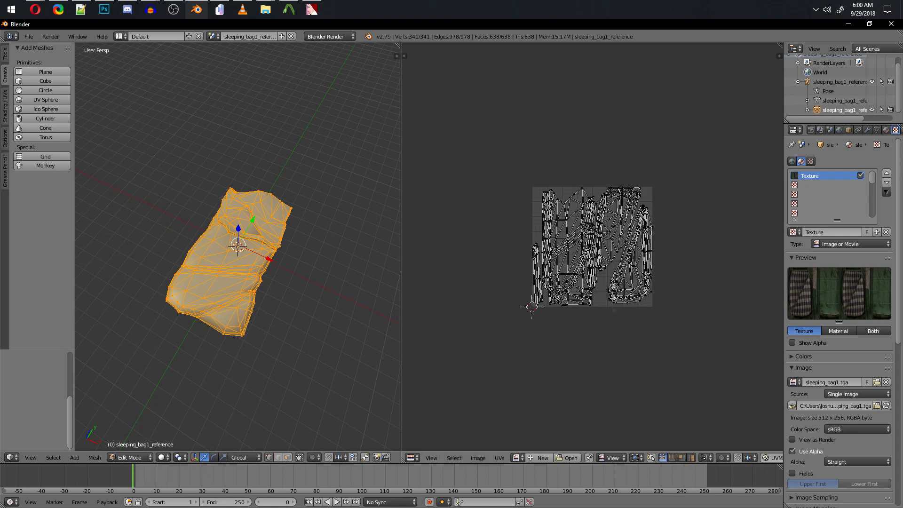
- Box-select the entire UV layout in face mode and browse for an image
{"action": "left_click", "coordinate": [681, 458]}
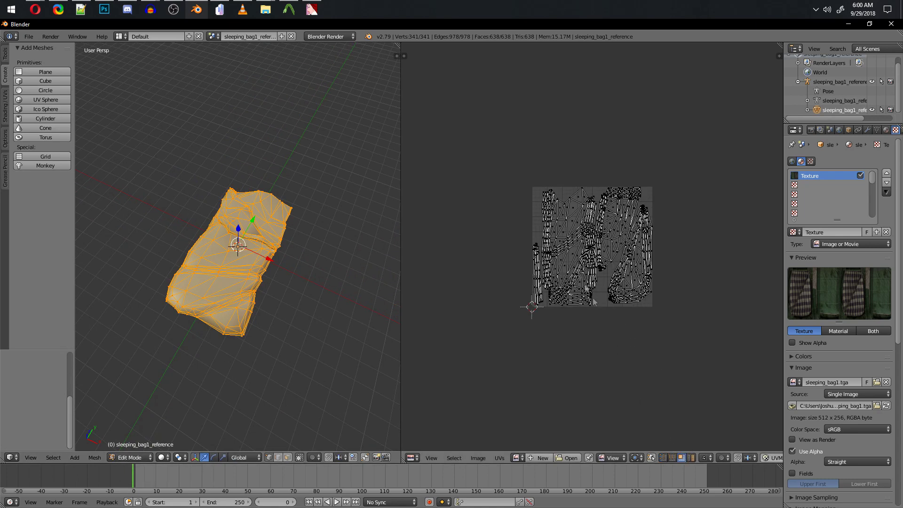
{"action": "key", "text": "b"}
{"action": "left_click_drag", "start_coordinate": [529, 185], "coordinate": [709, 347]}
{"action": "scroll", "coordinate": [697, 329], "scroll_direction": "up", "scroll_amount": 4}
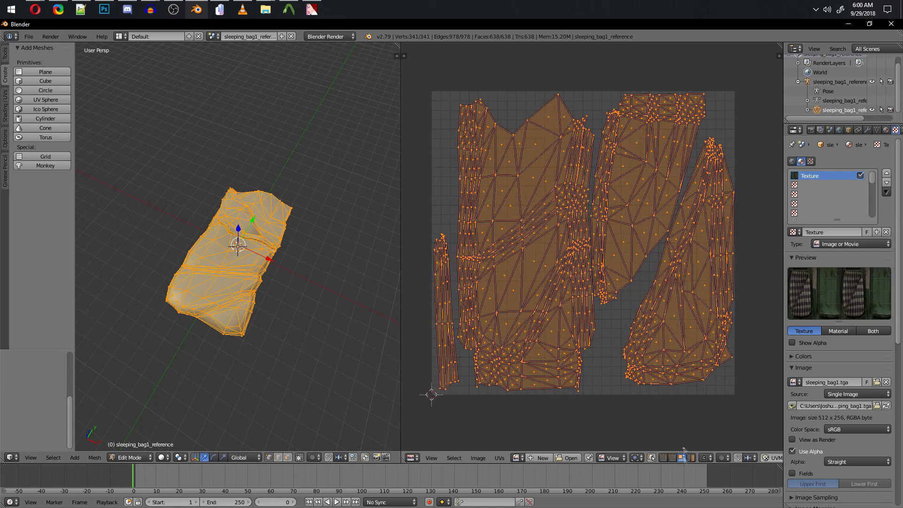
{"action": "left_click", "coordinate": [572, 459]}
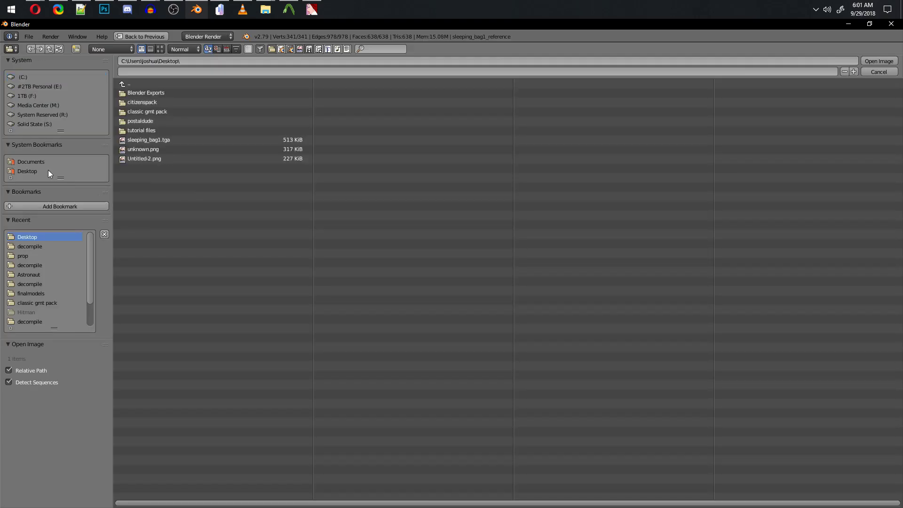
- Load sleeping_bag1.tga under the UVs and set the viewport shading to Texture
{"action": "double_click", "coordinate": [150, 140]}
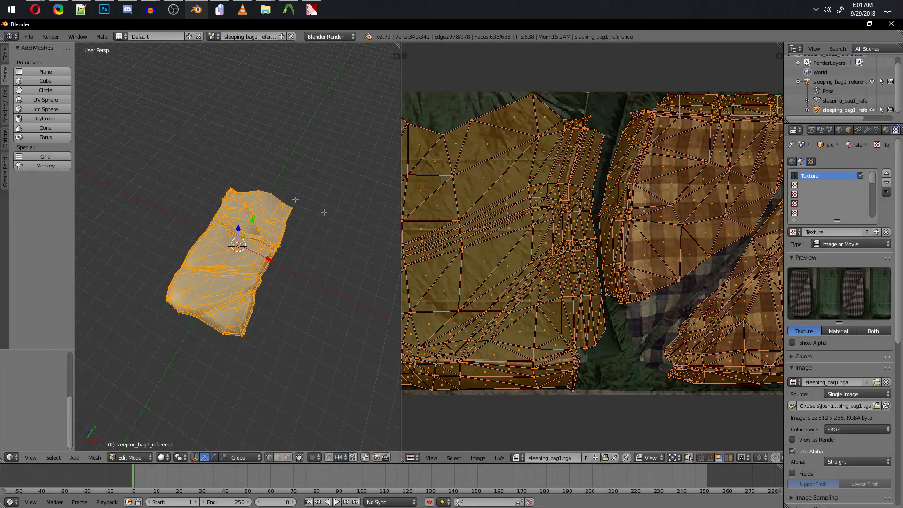
{"action": "scroll", "coordinate": [534, 316], "scroll_direction": "down", "scroll_amount": 1}
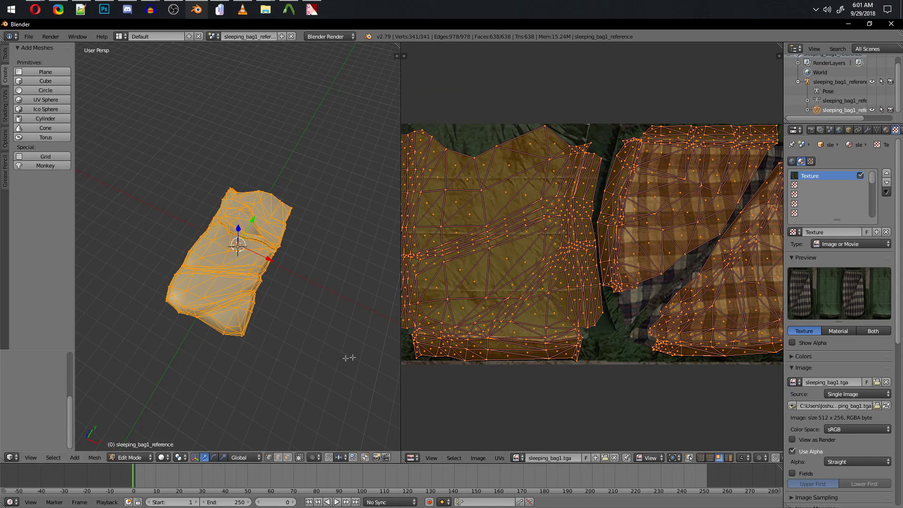
{"action": "left_click", "coordinate": [163, 458]}
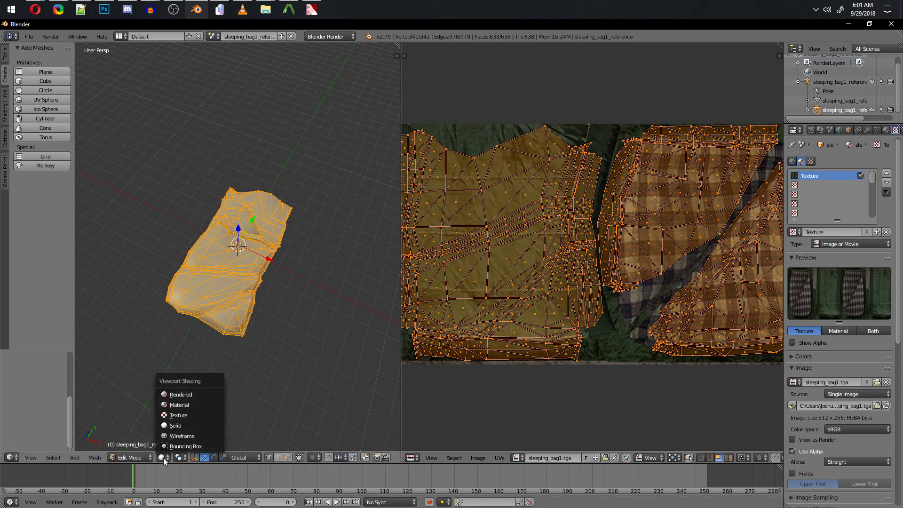
{"action": "left_click", "coordinate": [177, 416]}
{"action": "middle_click_drag", "start_coordinate": [177, 417], "coordinate": [252, 316]}
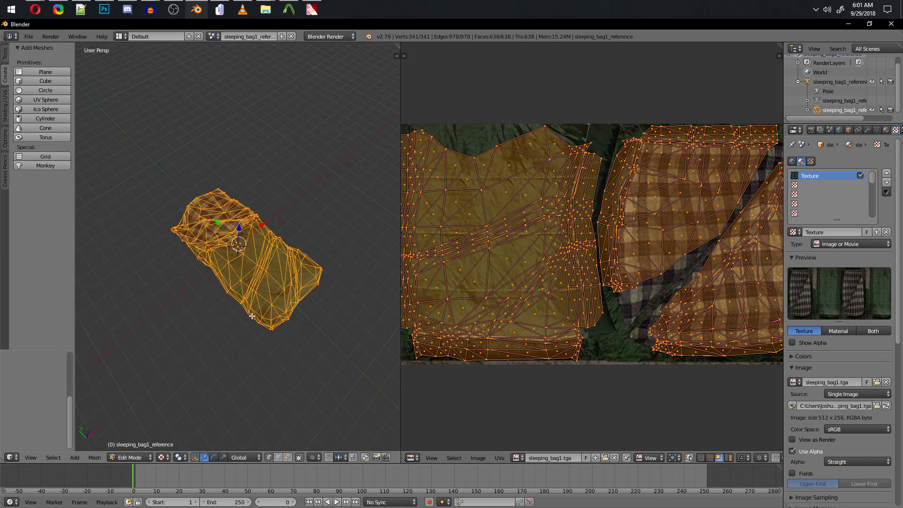
{"action": "scroll", "coordinate": [252, 316], "scroll_direction": "up", "scroll_amount": 5}
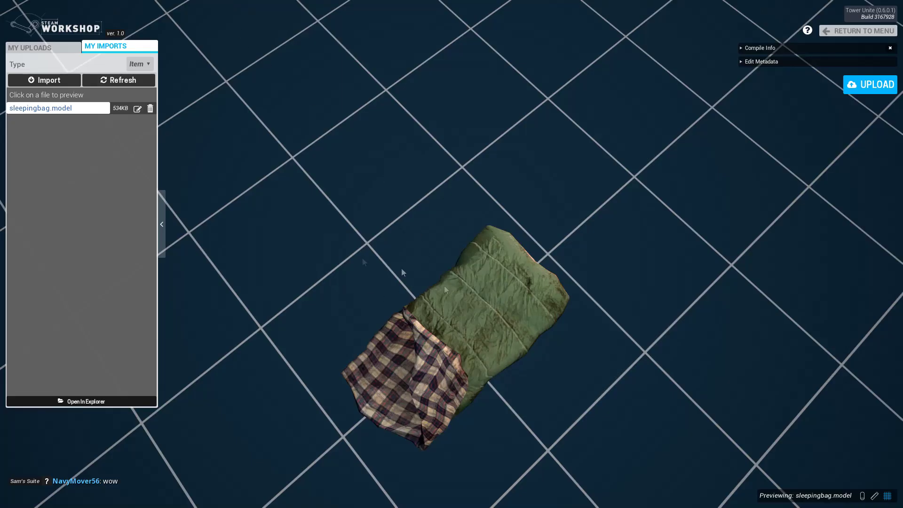
{"action": "left_click_drag", "start_coordinate": [445, 289], "coordinate": [380, 360]}
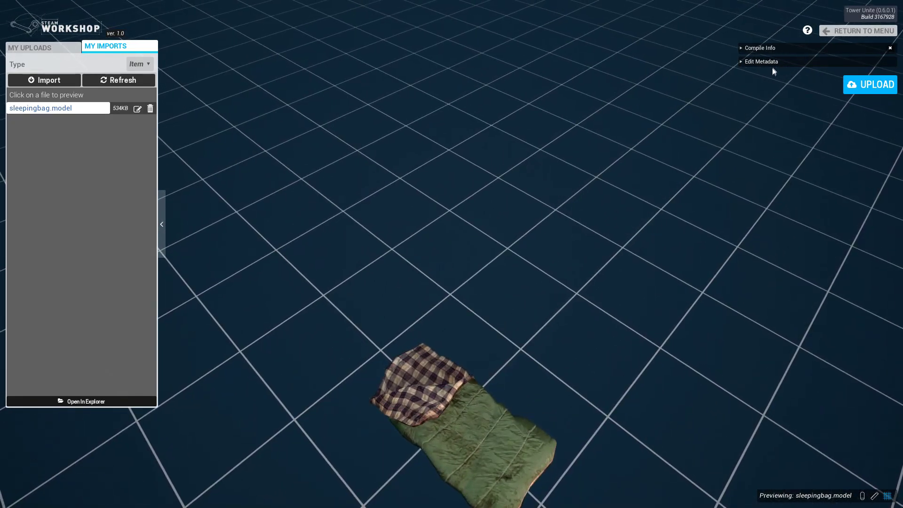
- Expand the Edit Metadata settings for sleepingbag.model to reveal its Scale field
{"action": "left_click", "coordinate": [778, 63]}
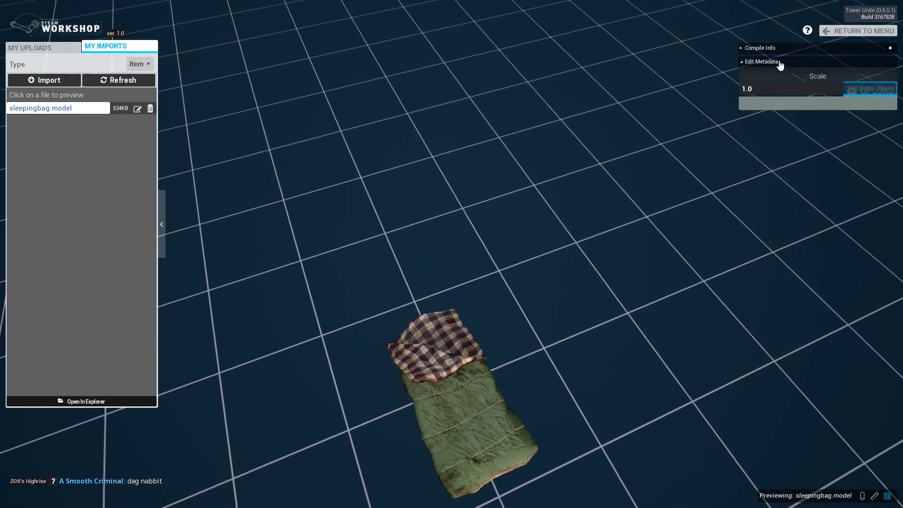